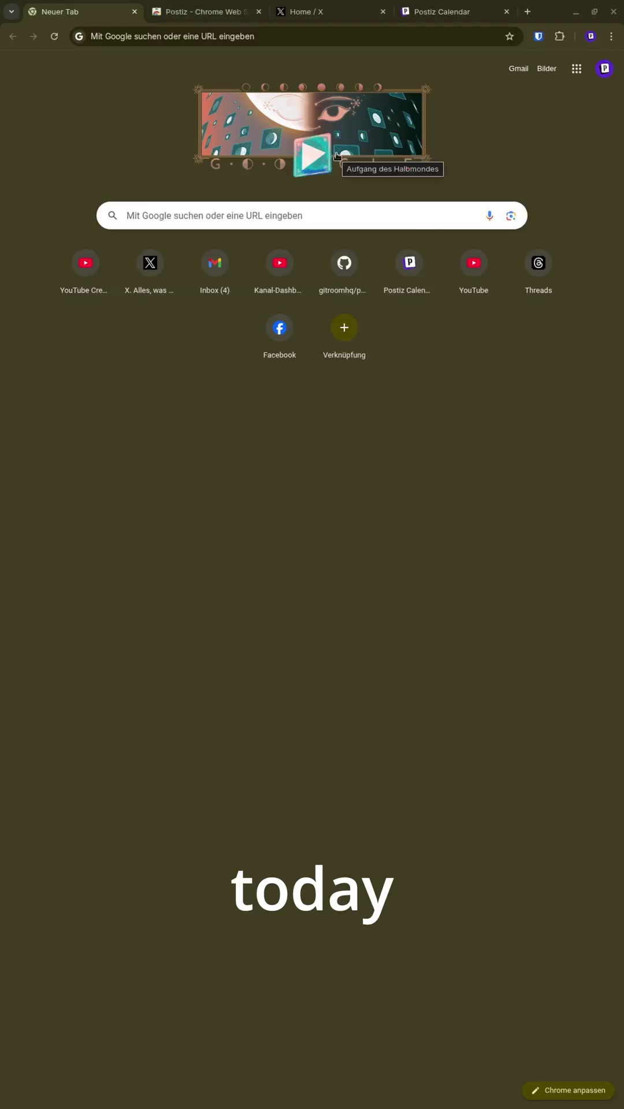
# - Switch to the Postiz extension's Chrome Web Store tab
pyautogui.click(191, 11)
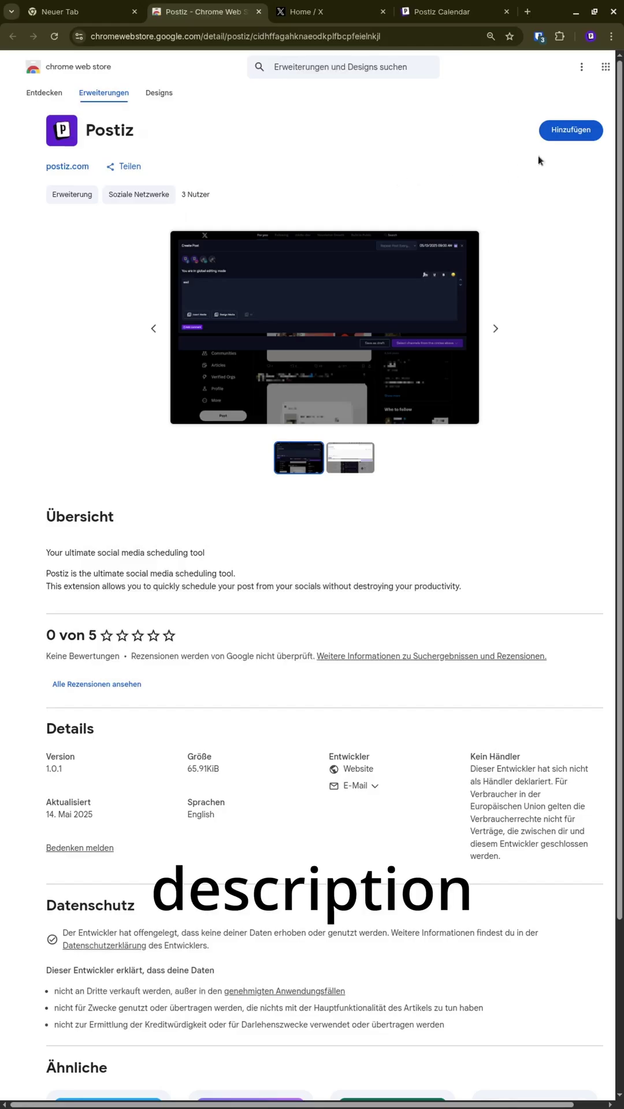
# - Add the Postiz extension to Chrome with its permissions and pin it to the toolbar
pyautogui.click(560, 135)
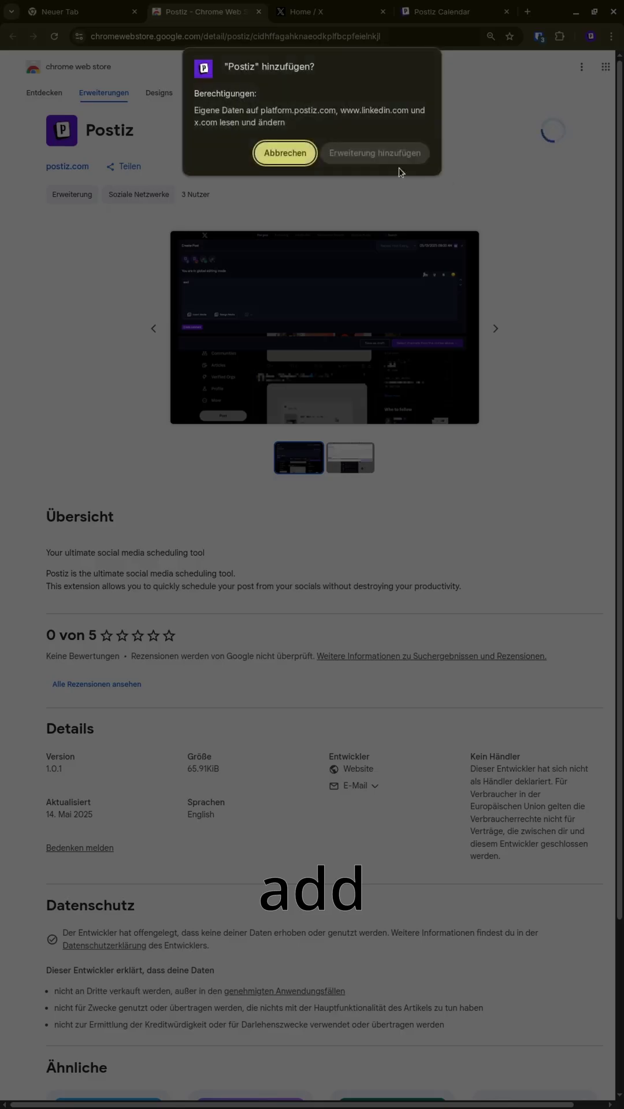
pyautogui.click(355, 154)
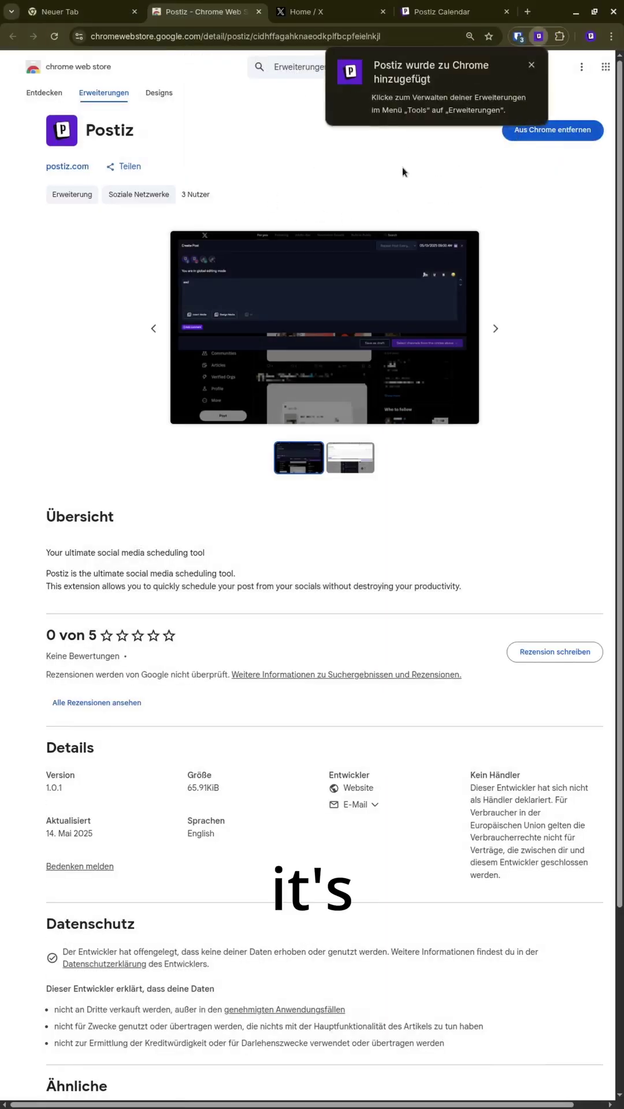
pyautogui.click(558, 37)
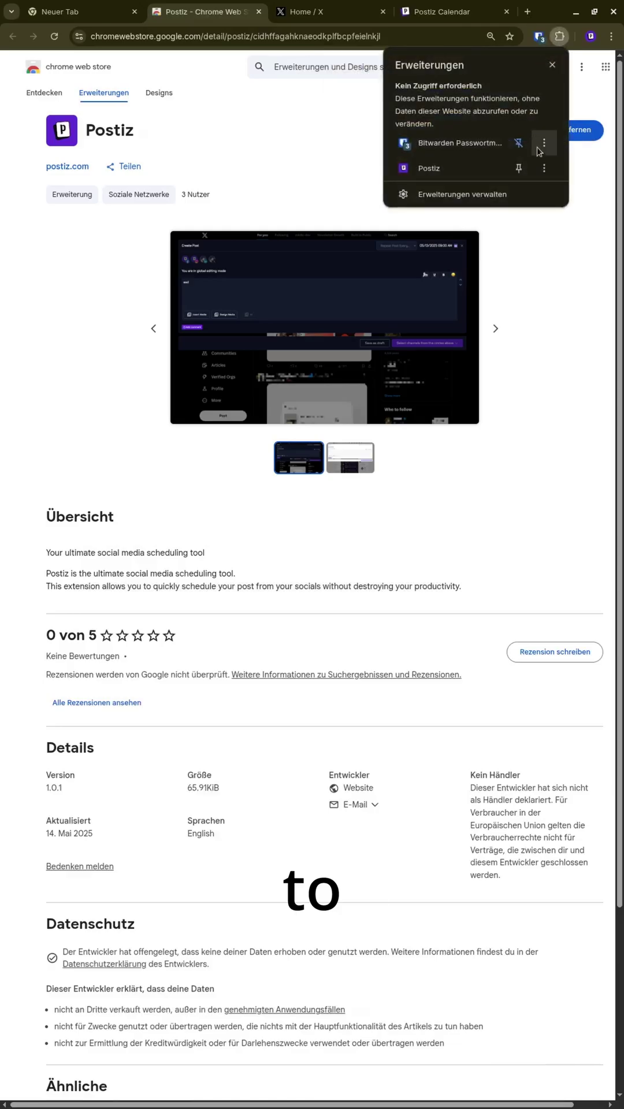
pyautogui.click(518, 167)
pyautogui.click(352, 167)
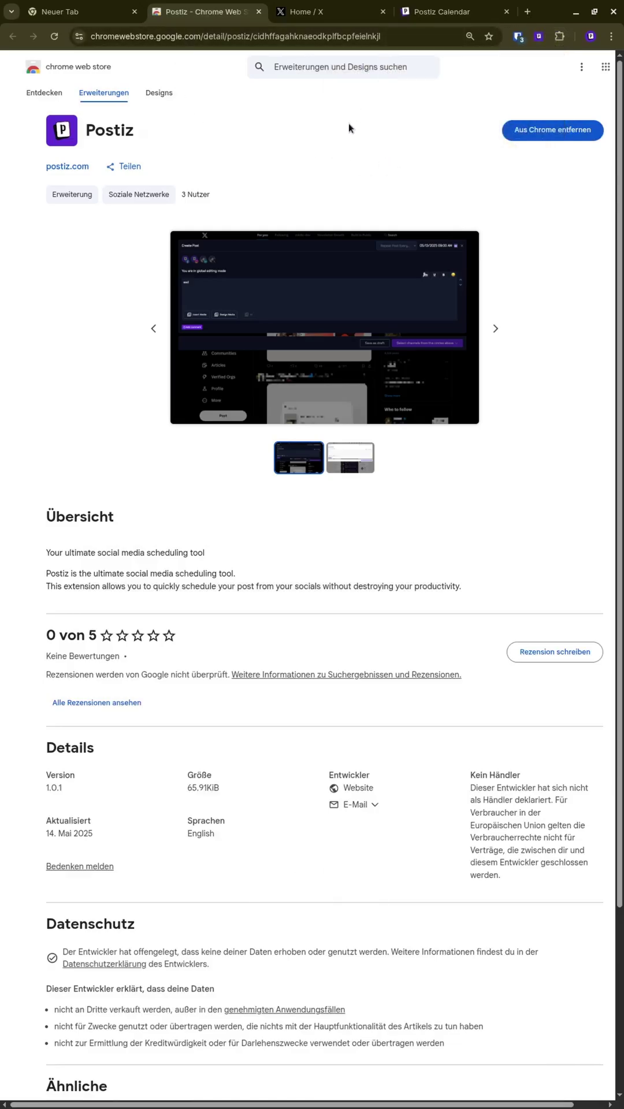
# - Switch to the X home feed and reload it so the extension loads
pyautogui.click(291, 13)
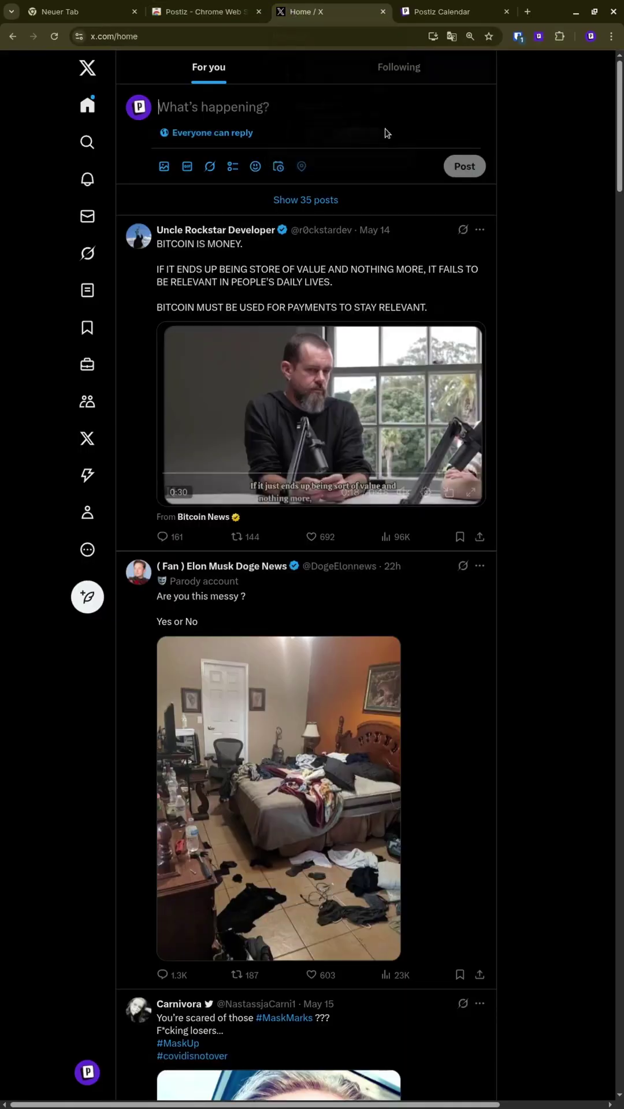
pyautogui.press('F5')
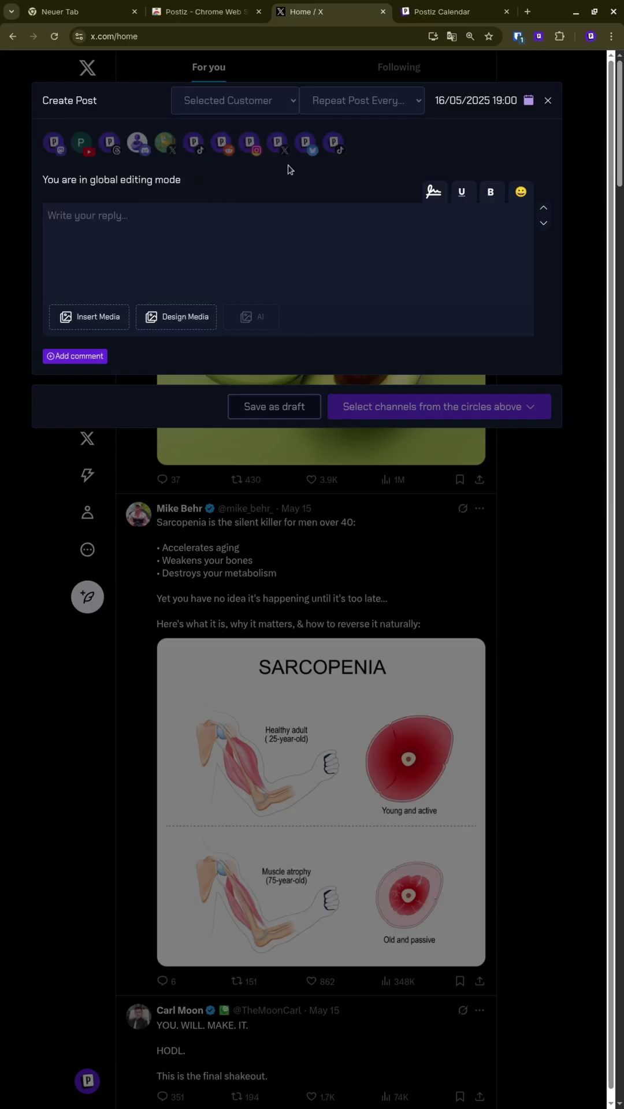
# - Select only the X channel for the new post, removing Threads, and zoom in
pyautogui.click(278, 144)
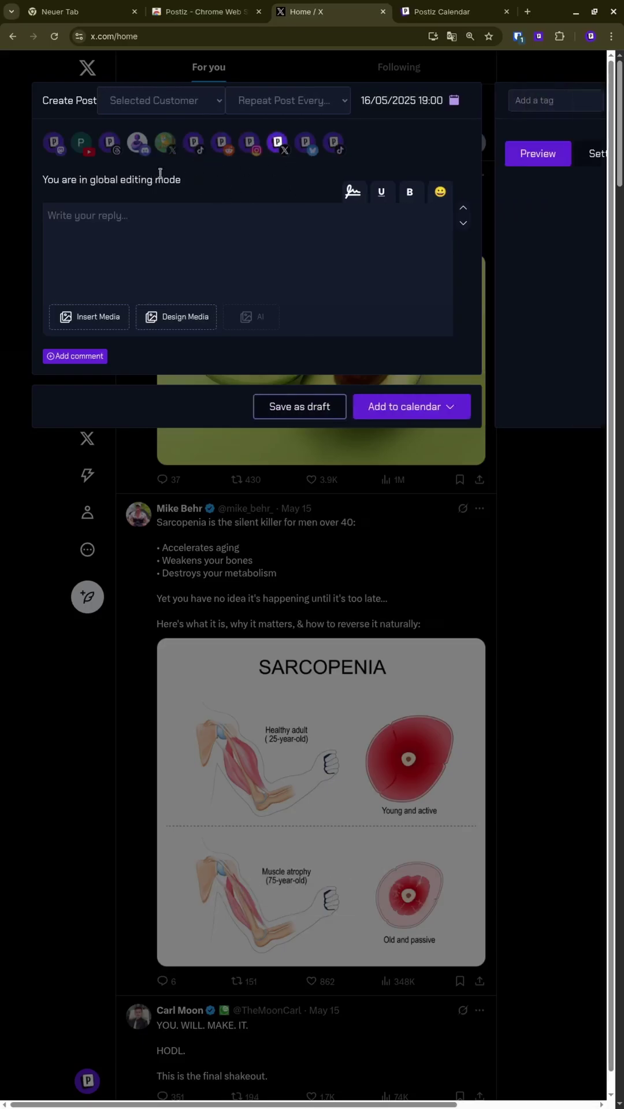
pyautogui.click(109, 143)
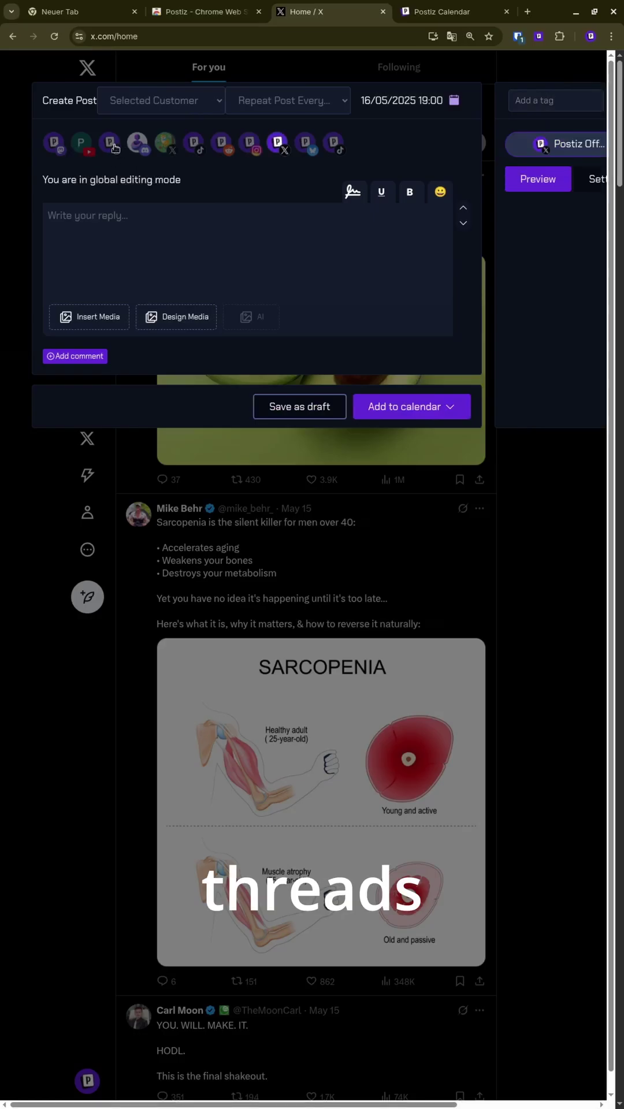
pyautogui.click(113, 147)
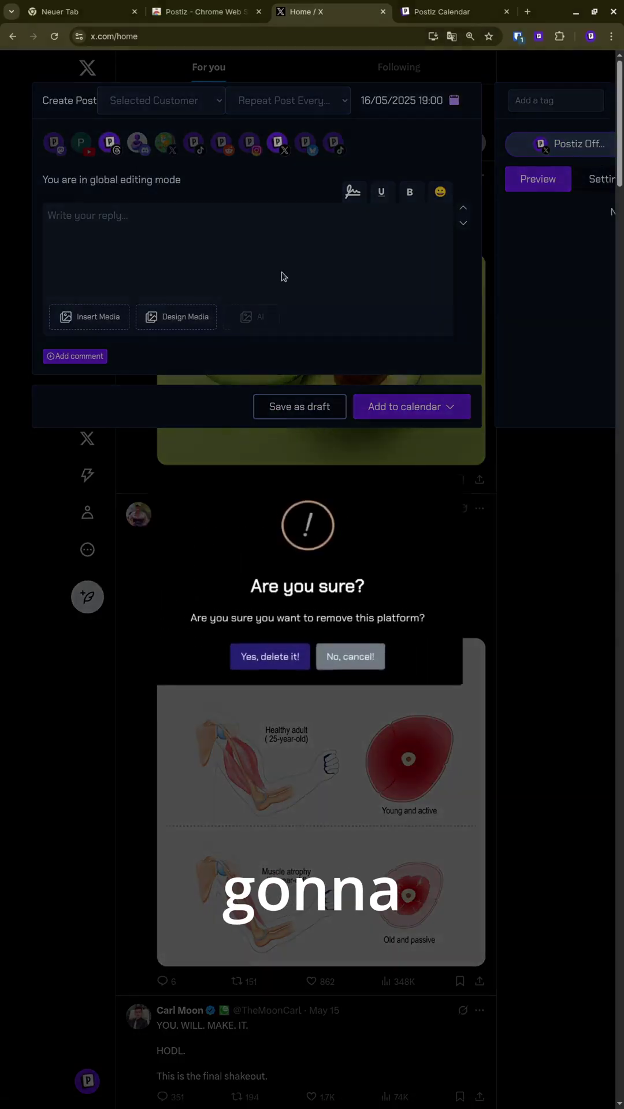
pyautogui.press('Return')
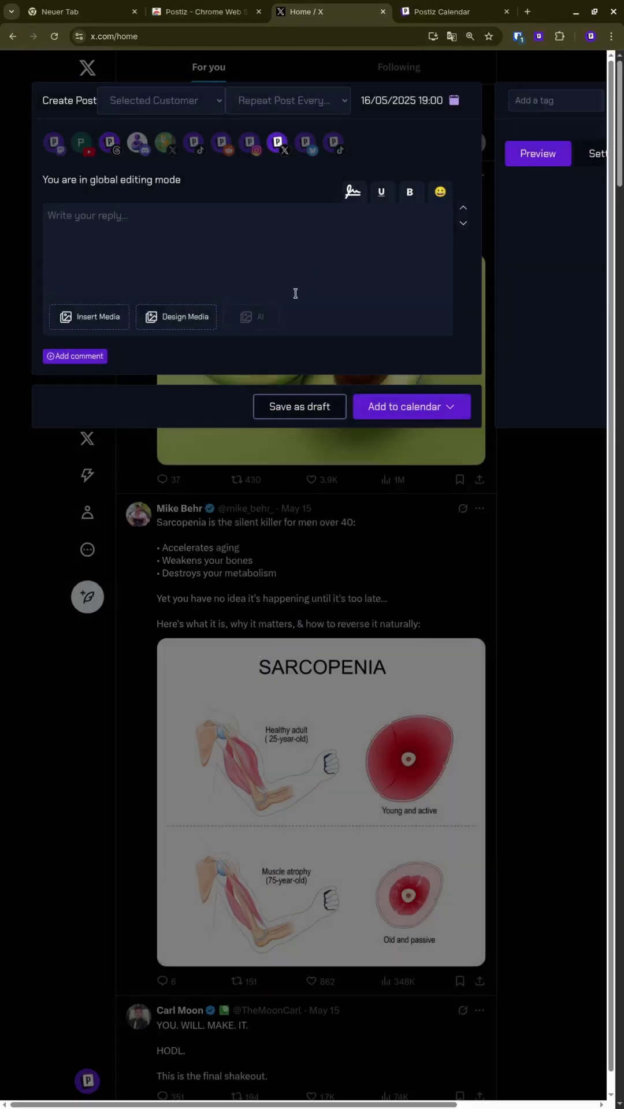
pyautogui.hotkey('ctrl', '+')
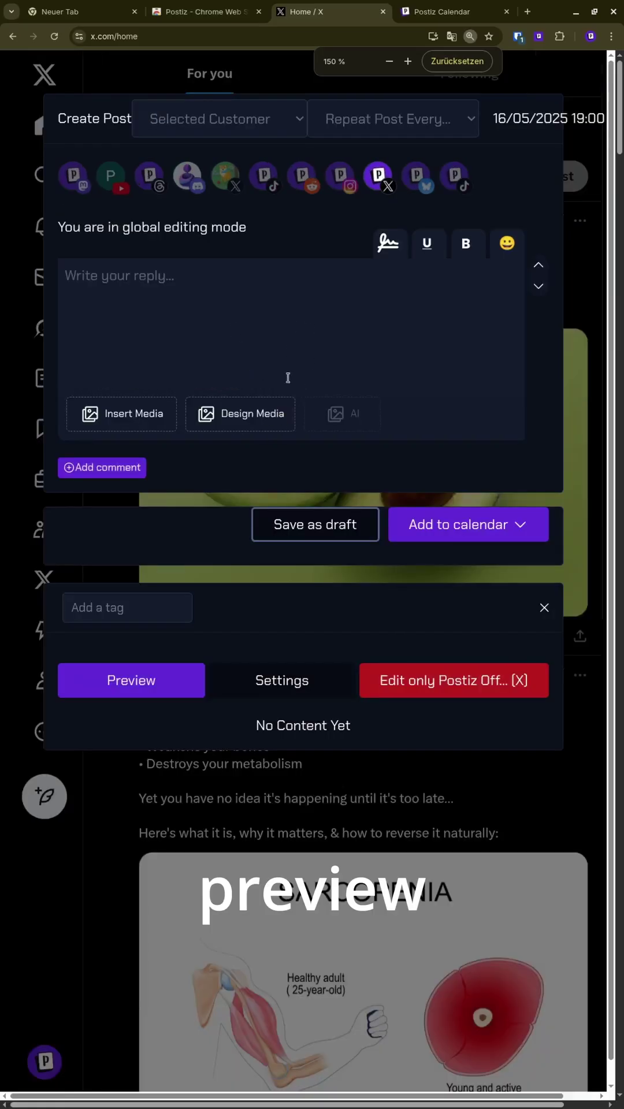
pyautogui.write('Testing')
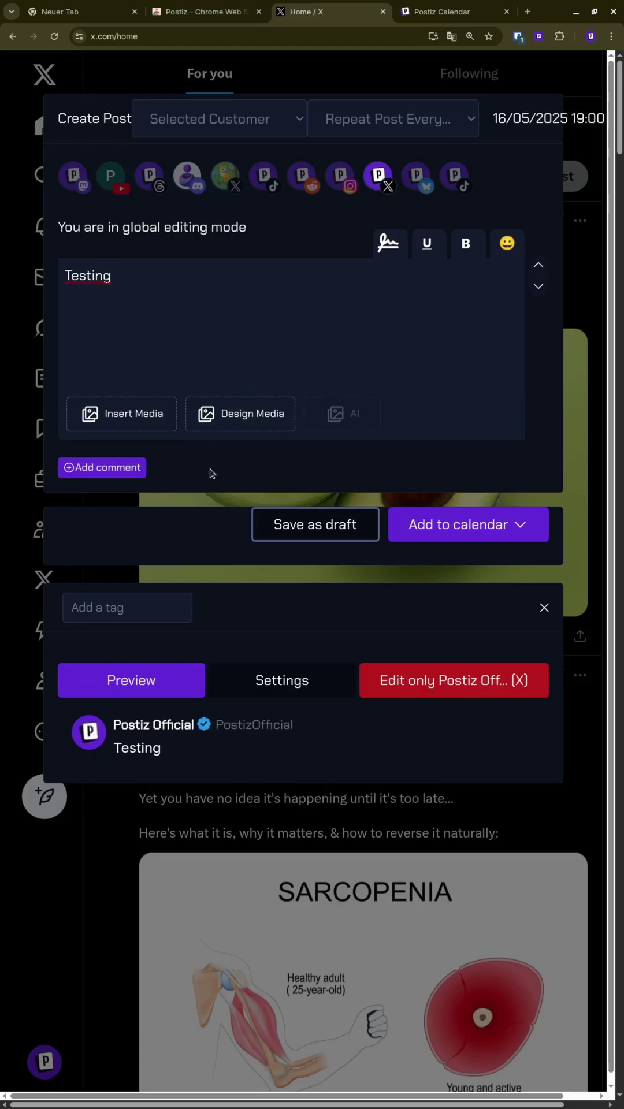
# - Publish 'Testing' to X now, view it on the PostizOfficial profile, then the calendar
pyautogui.click(485, 524)
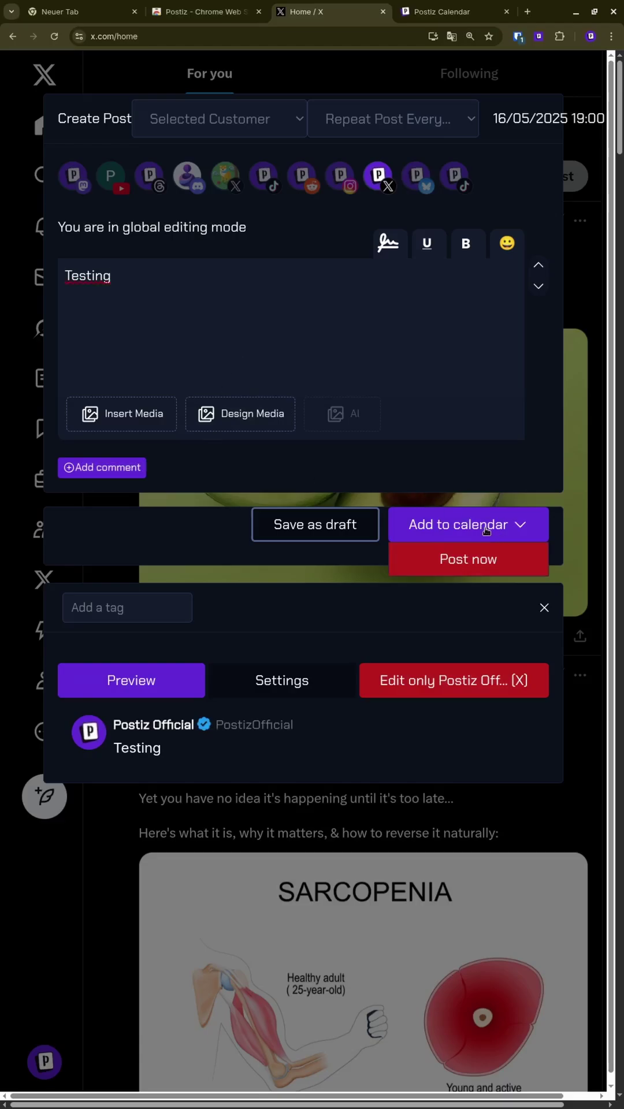
pyautogui.click(467, 559)
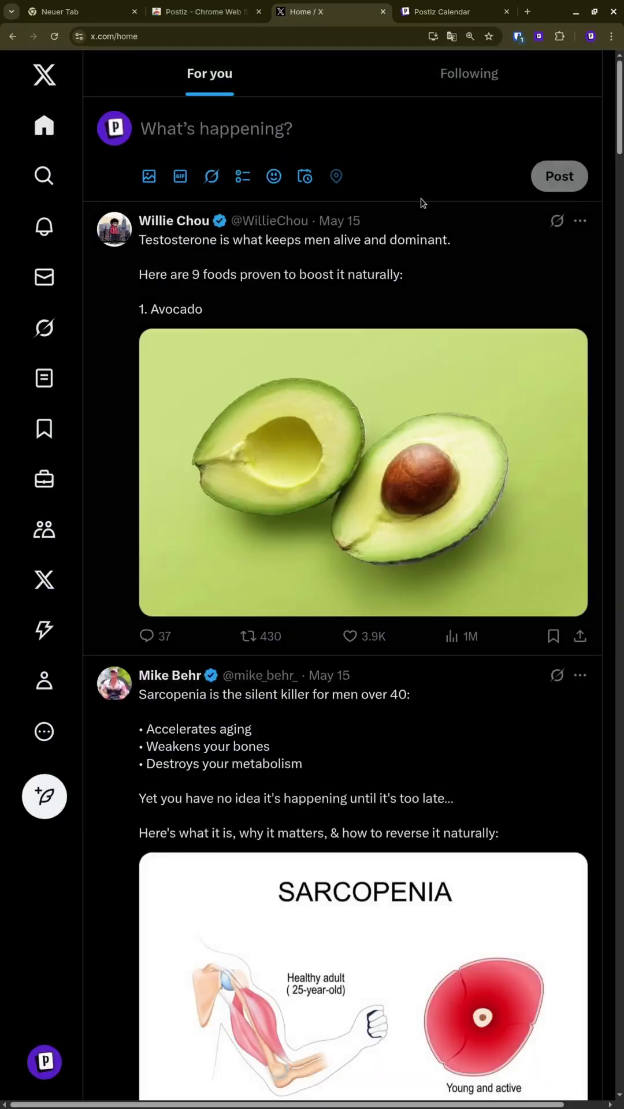
pyautogui.click(44, 681)
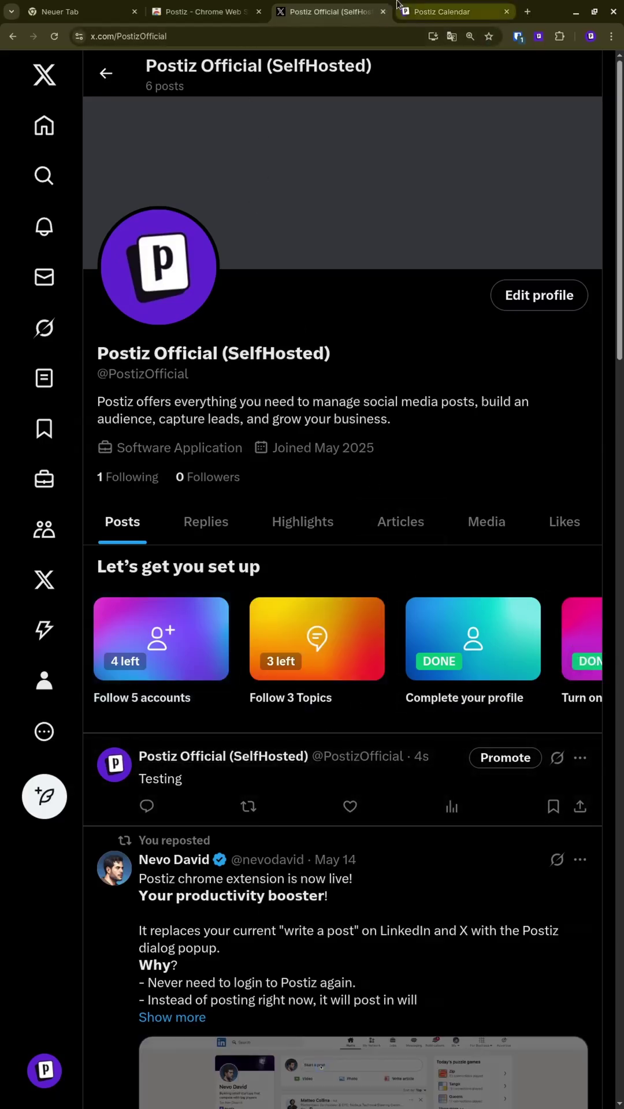
pyautogui.click(442, 12)
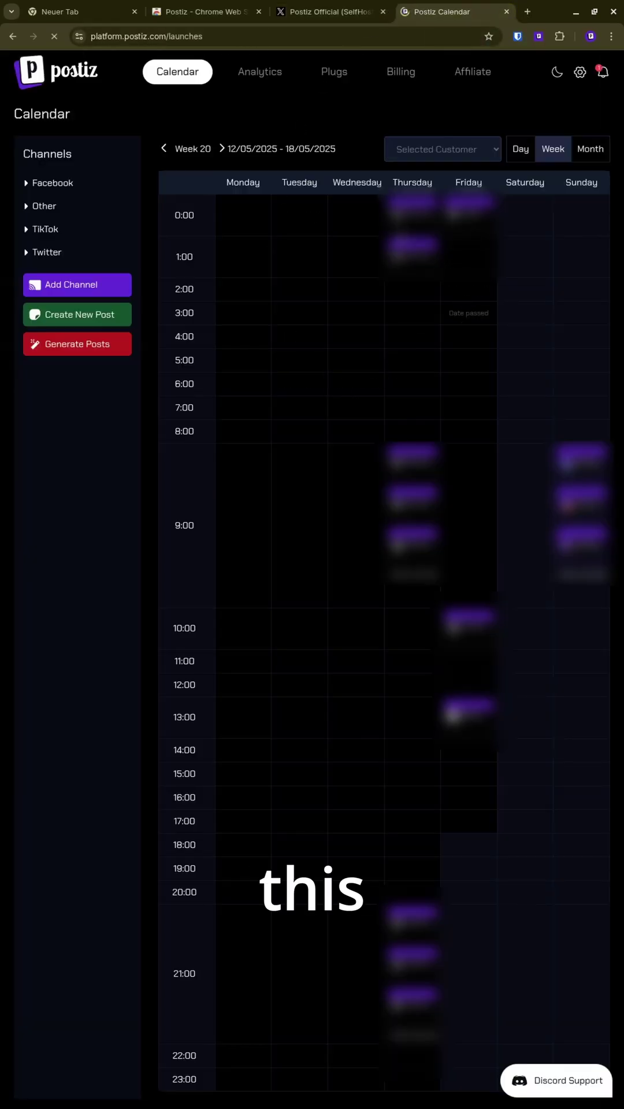
# - Reload the calendar and open the Testing post's details at Friday 18:00
pyautogui.press('F5')
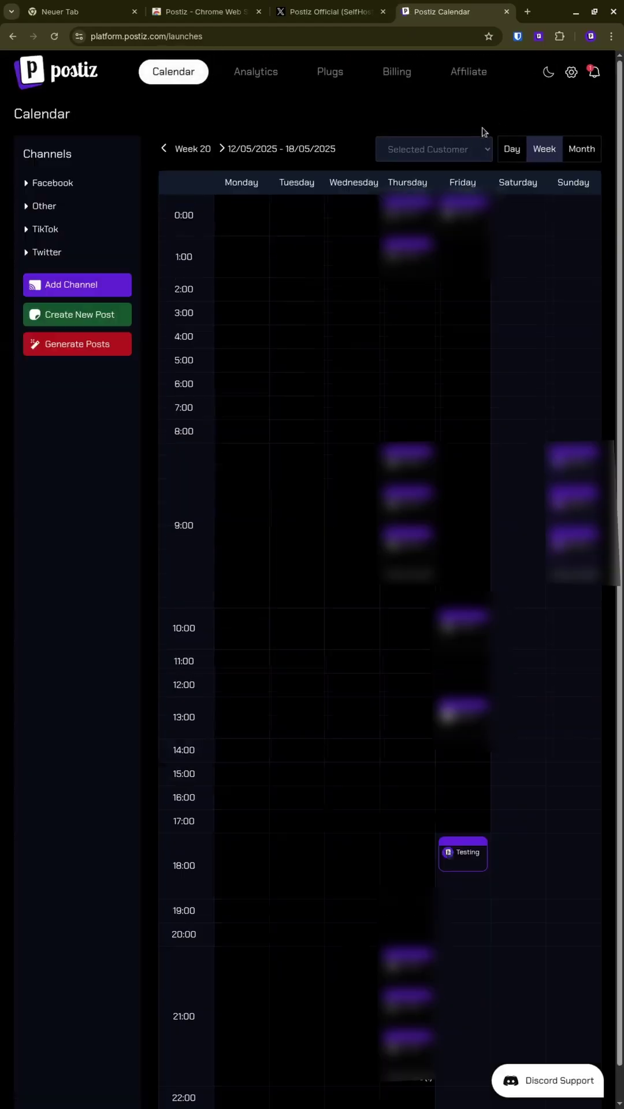
pyautogui.click(462, 857)
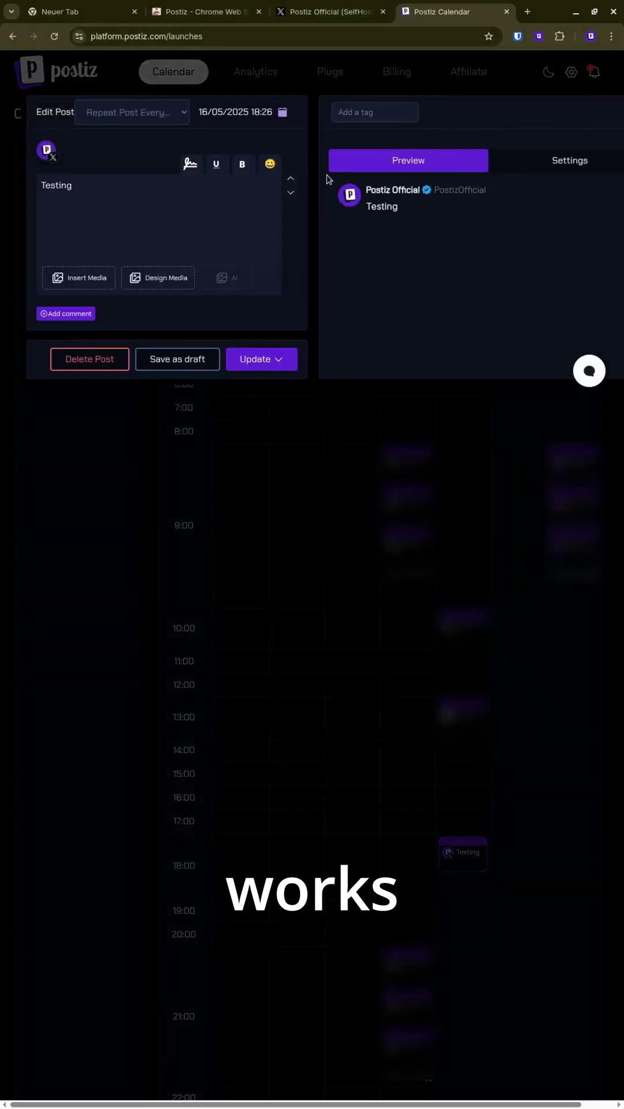
# - Pass through the X profile tab back to the Postiz Chrome Web Store listing
pyautogui.click(329, 11)
pyautogui.click(198, 11)
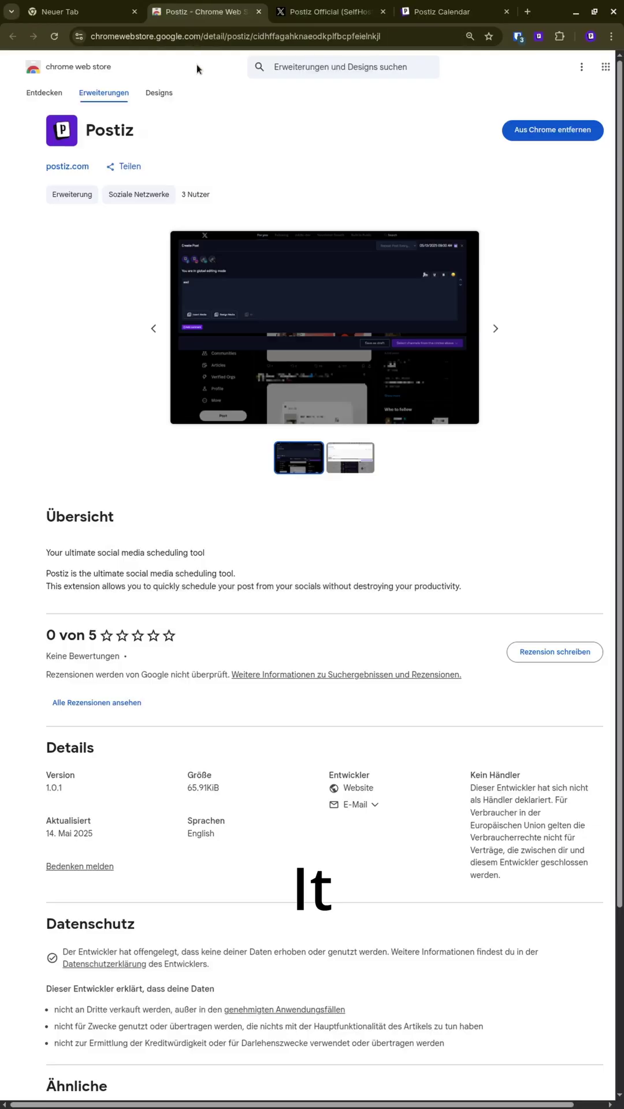